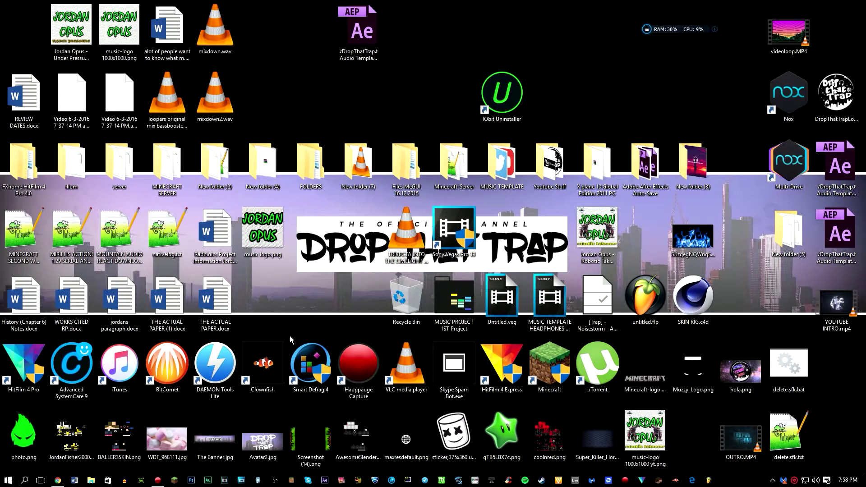
Restore the bluestacks.com page in Chrome and open File Explorer over it
left_click(58, 481)
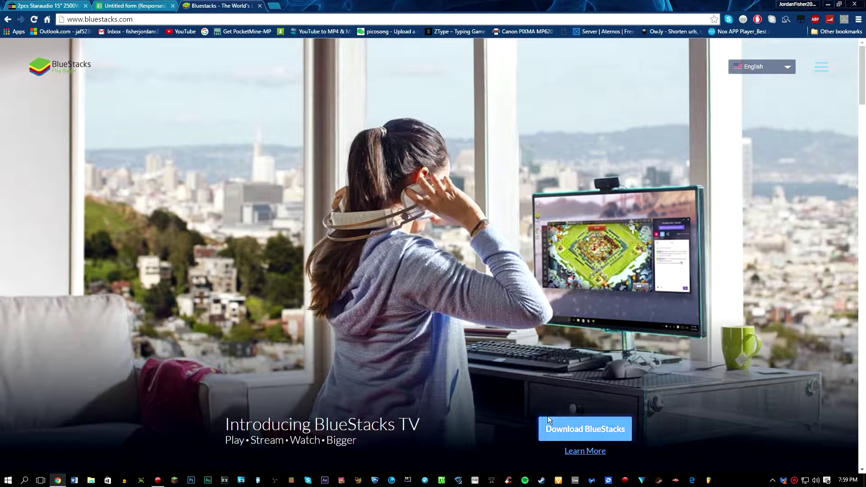
left_click(91, 480)
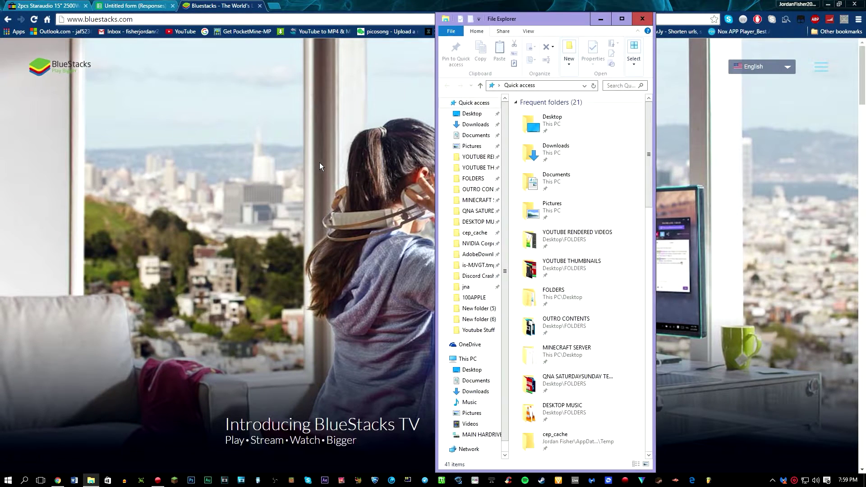
Select the BlueStacks2_native installer .exe in the Downloads folder
left_click(476, 392)
scroll(543, 279, "down", 5)
scroll(555, 283, "down", 5)
scroll(575, 287, "down", 5)
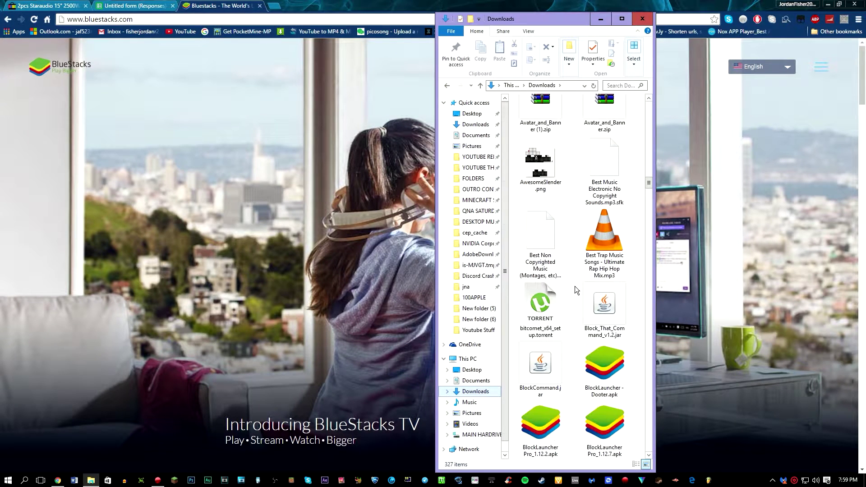
scroll(575, 287, "down", 5)
scroll(575, 287, "down", 5)
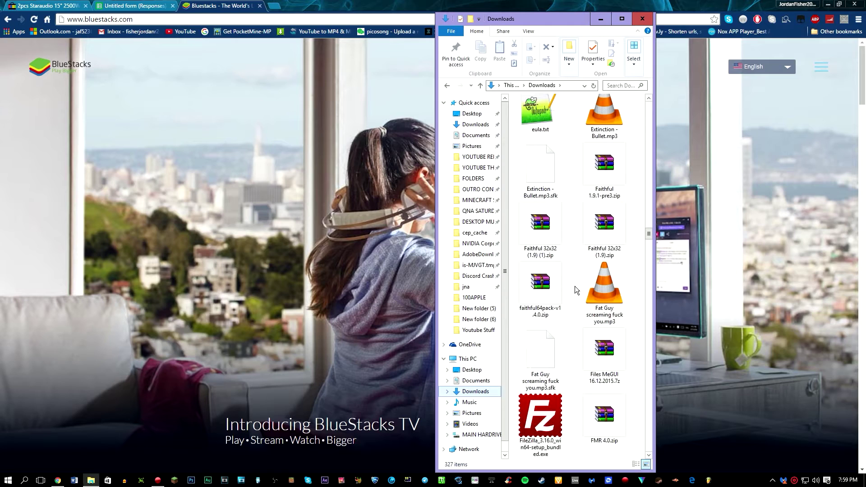
scroll(575, 287, "down", 3)
scroll(575, 286, "up", 5)
scroll(575, 287, "up", 5)
scroll(575, 287, "up", 3)
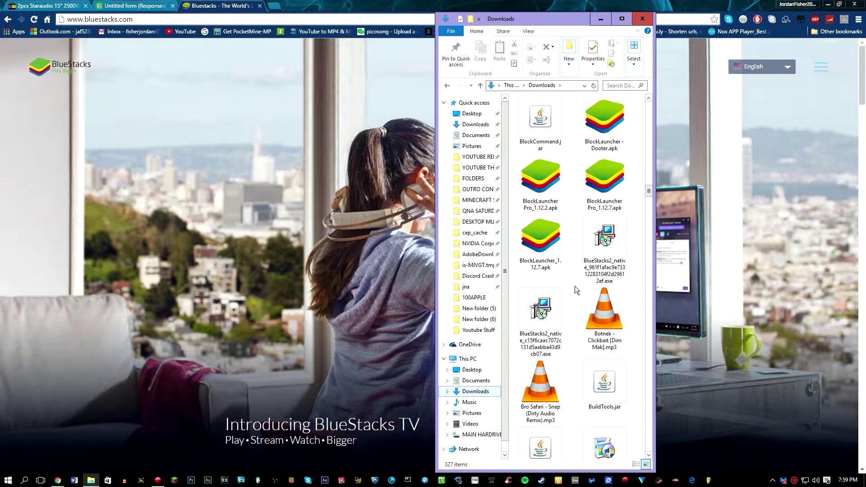
left_click(556, 337)
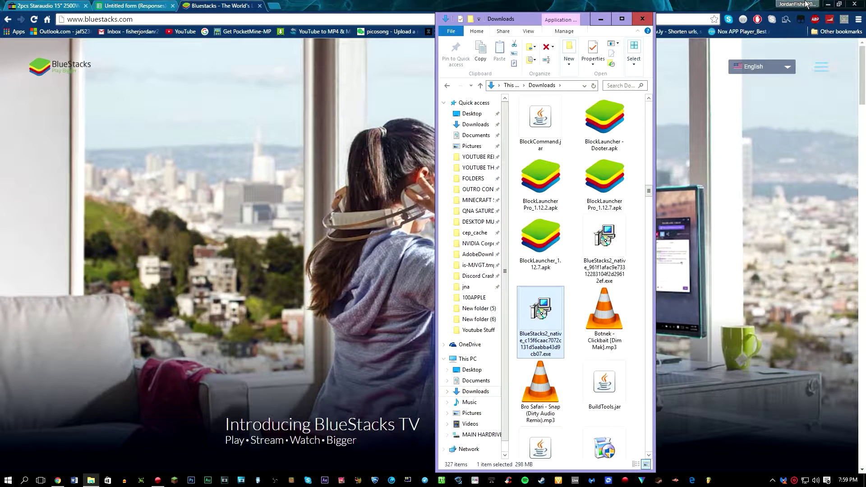
Run the BlueStacks installer past the security warning and close File Explorer
left_click(827, 5)
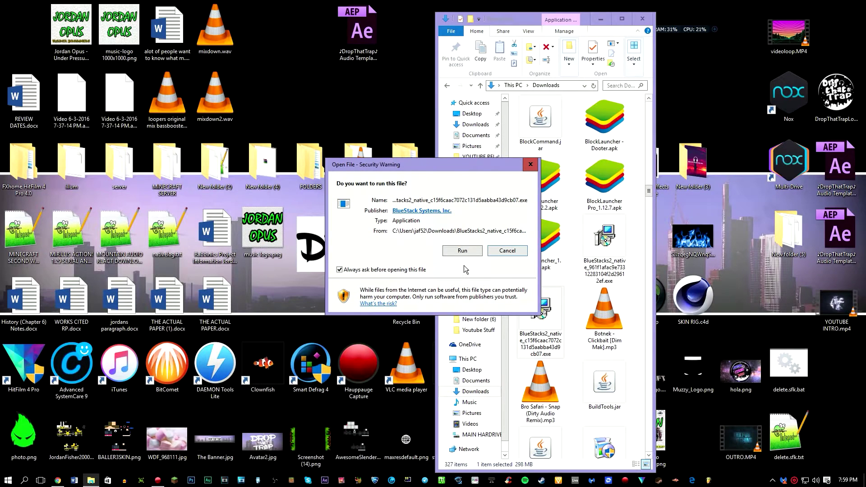
left_click(463, 251)
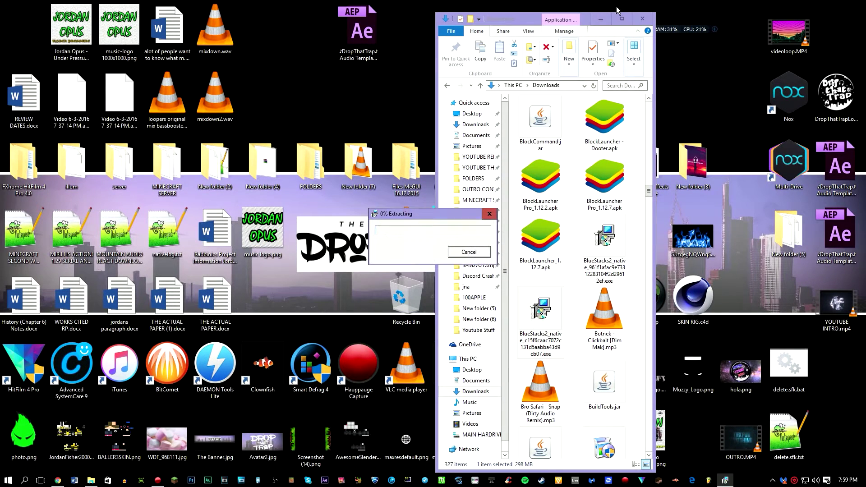
left_click(643, 20)
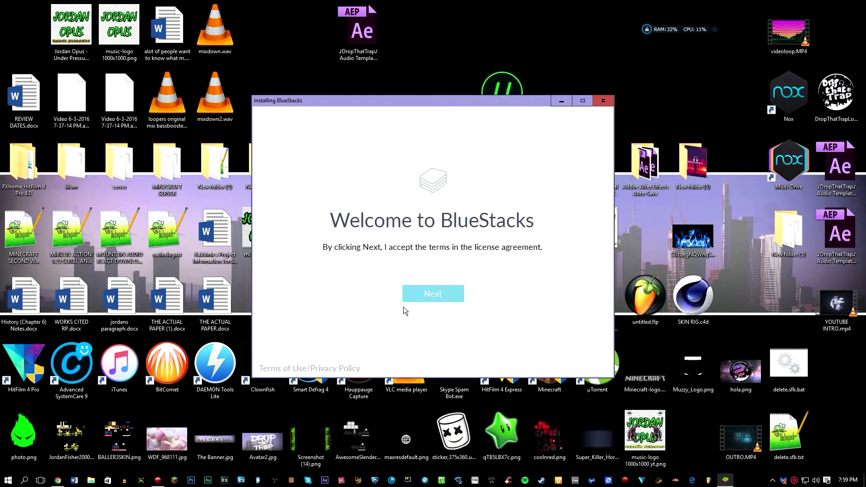
Install BlueStacks with the license accepted, default data location, and admin approval
left_click(427, 295)
left_click(428, 296)
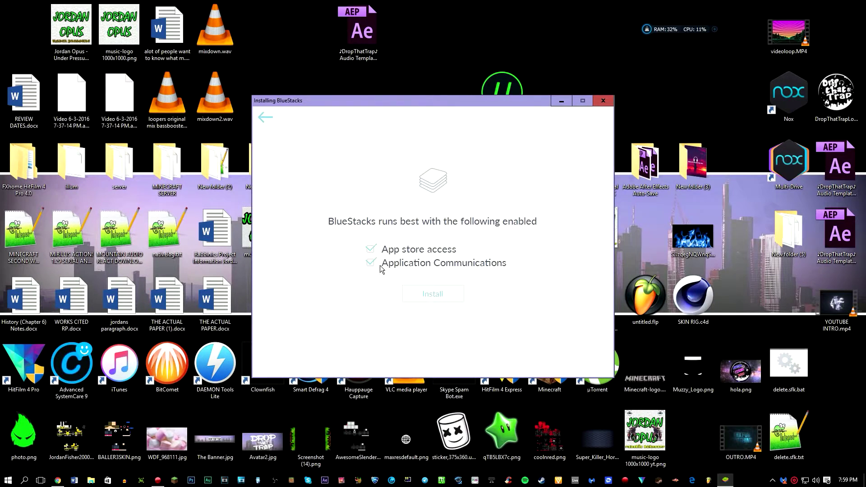
left_click(432, 294)
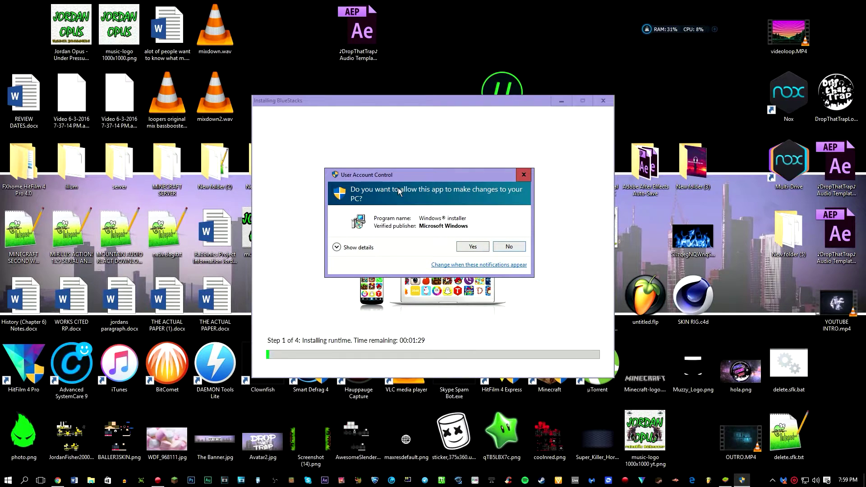
left_click(471, 247)
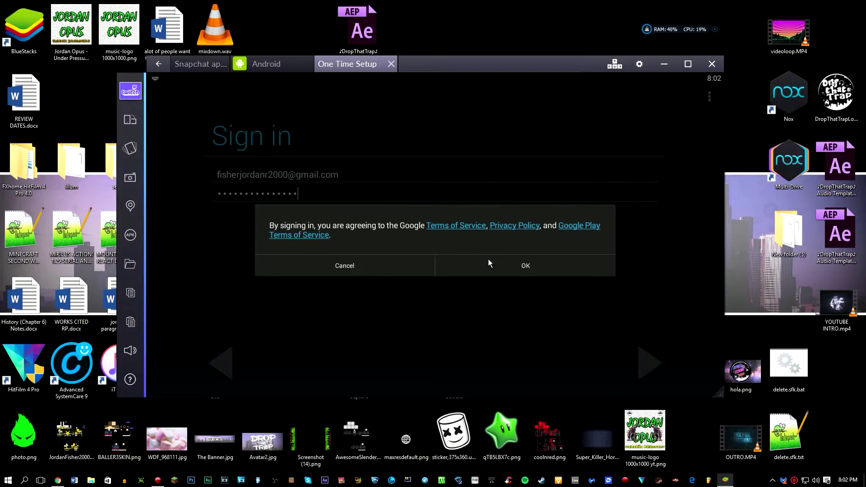
Agree to Google's terms and opt out of Google Play news and offers
left_click(509, 268)
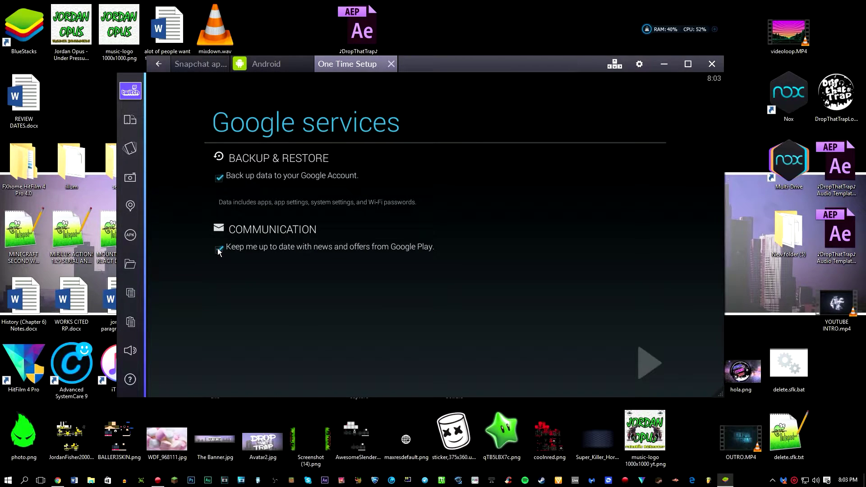
left_click(219, 252)
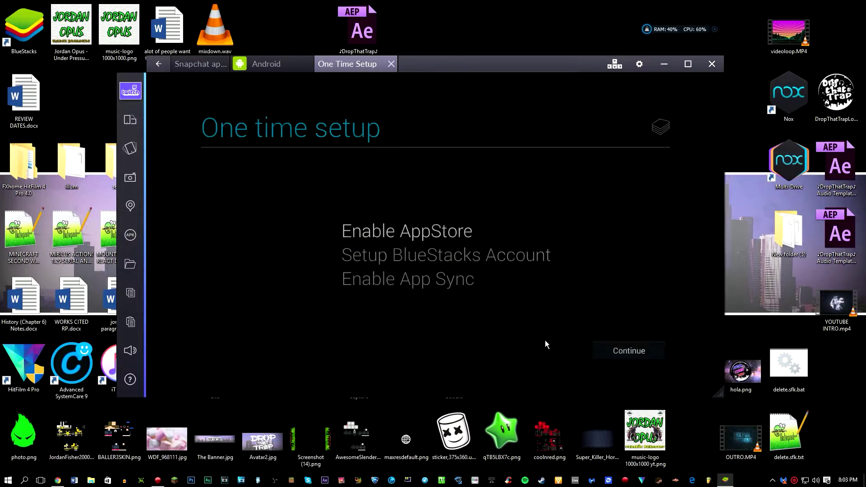
left_click(638, 351)
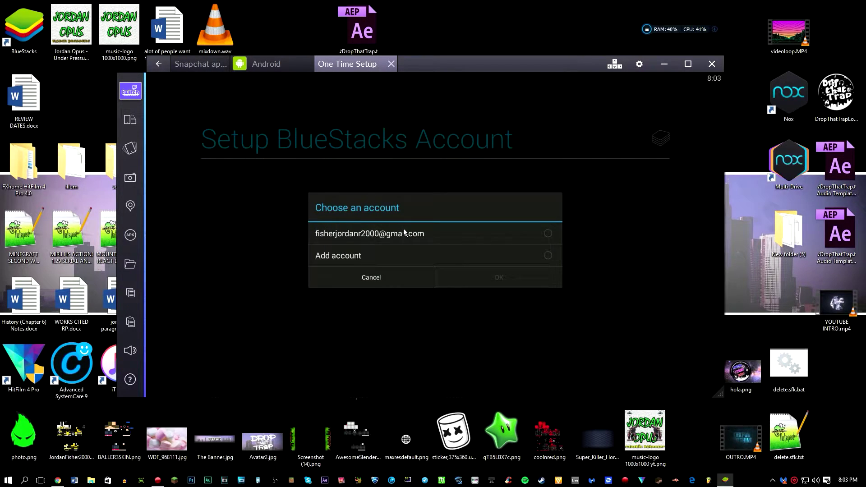
Link the existing Google account to BlueStacks and sign in again for App Sync
left_click(351, 235)
left_click(488, 279)
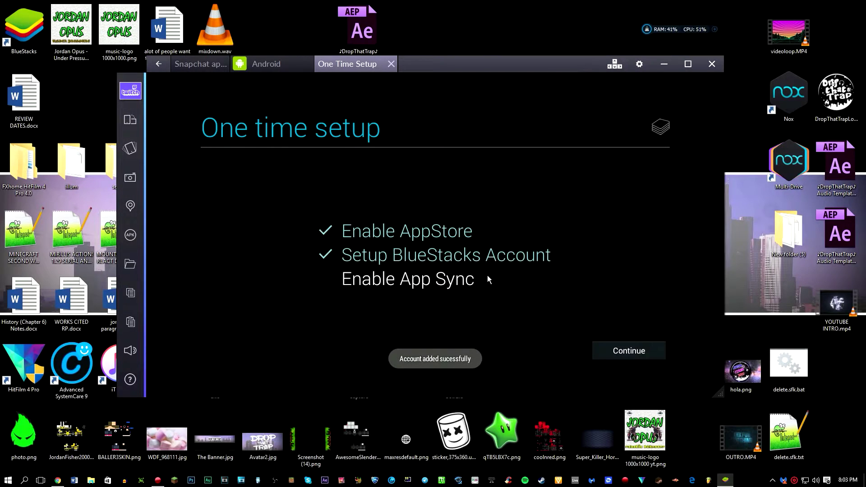
left_click(638, 348)
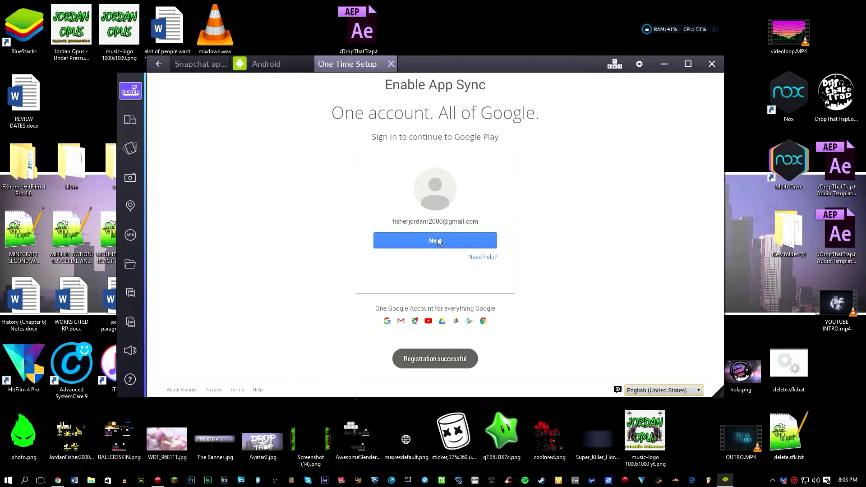
left_click(438, 242)
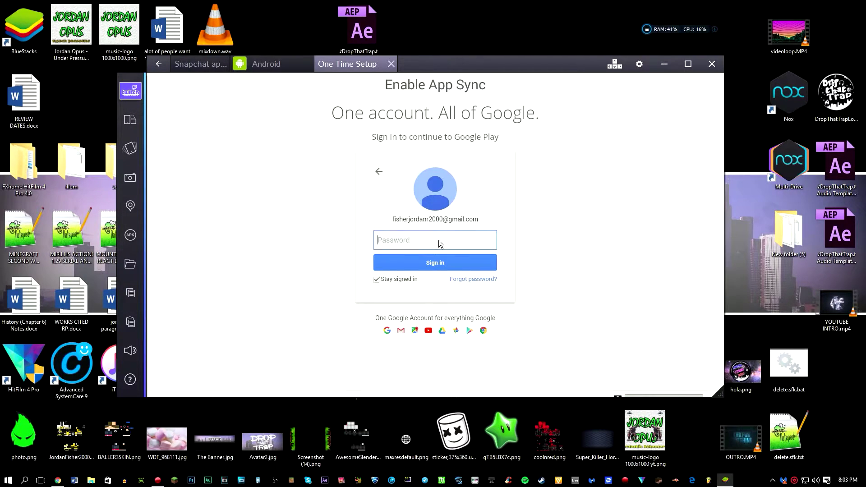
left_click(444, 261)
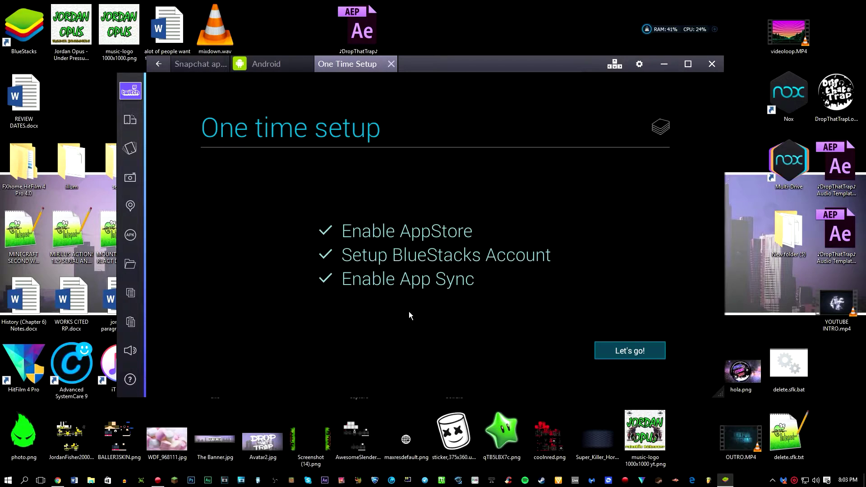
Finish setup and search the Play Store for 'snapchat' from the home screen
left_click(630, 351)
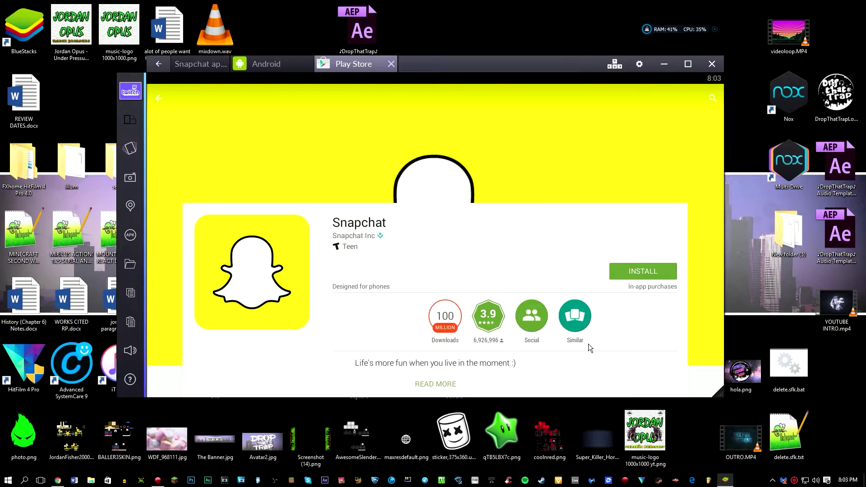
left_click(274, 63)
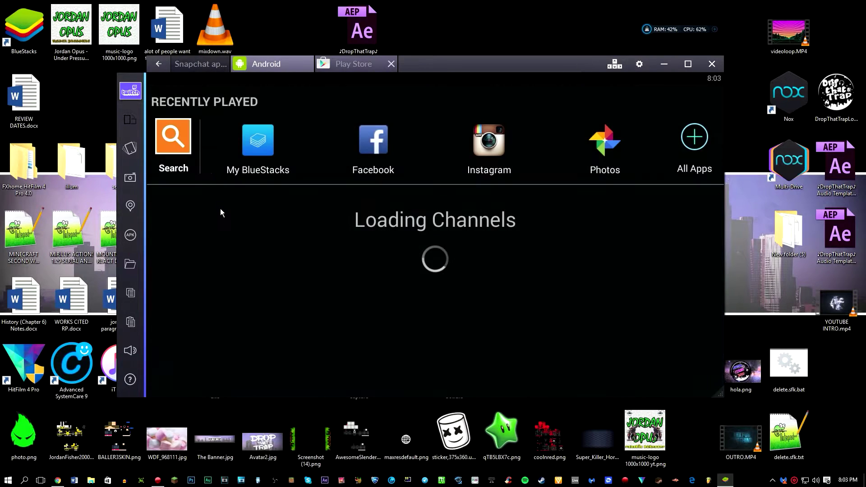
left_click(168, 135)
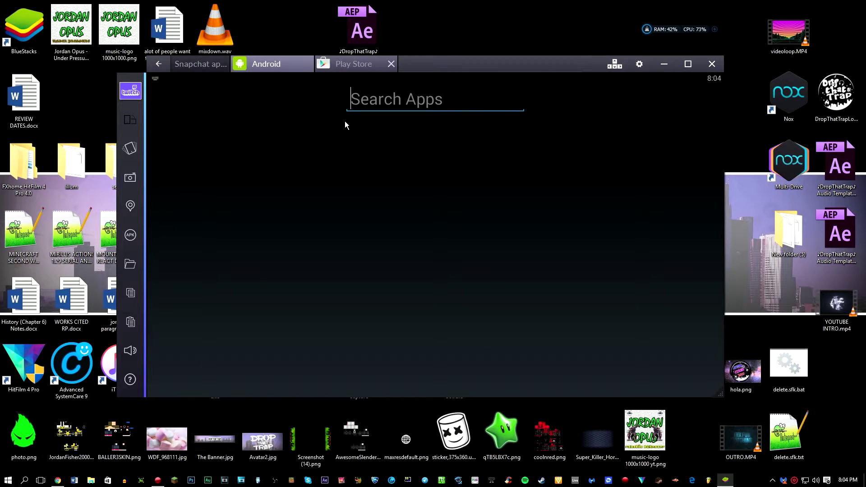
type("snc")
key("BackSpace")
type("apc")
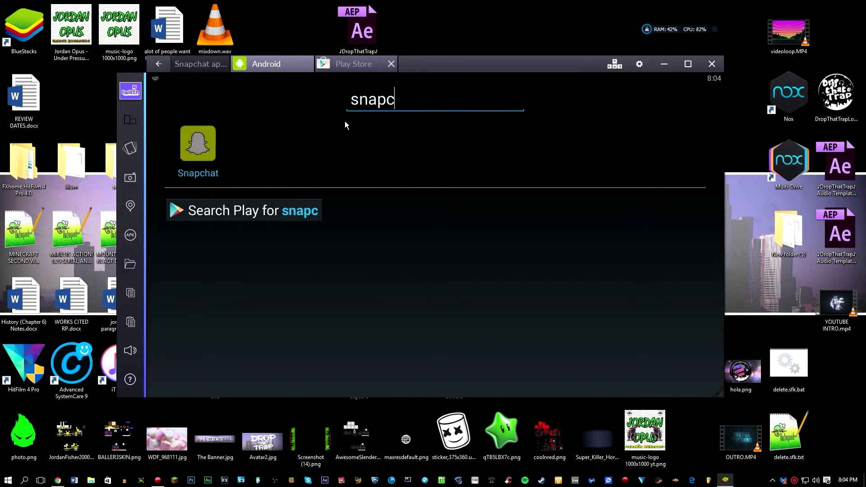
type("hat")
left_click(241, 216)
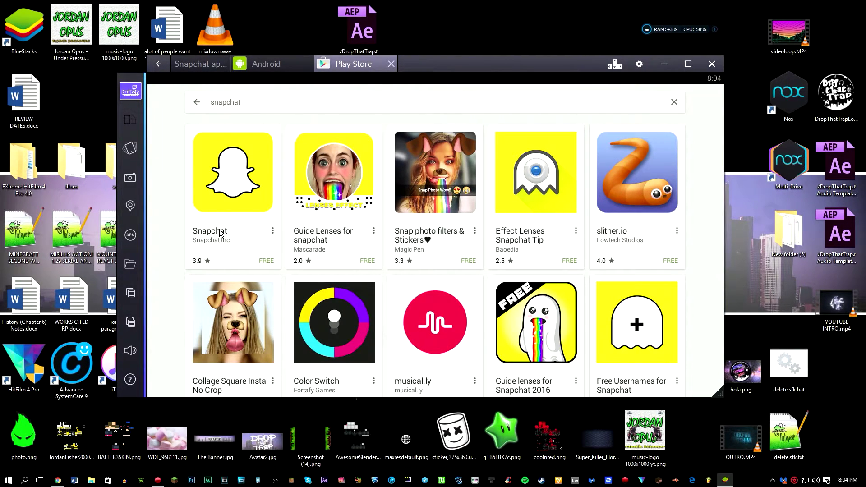
Install Snapchat by Snapchat Inc, accepting its permissions, then open it
left_click(240, 164)
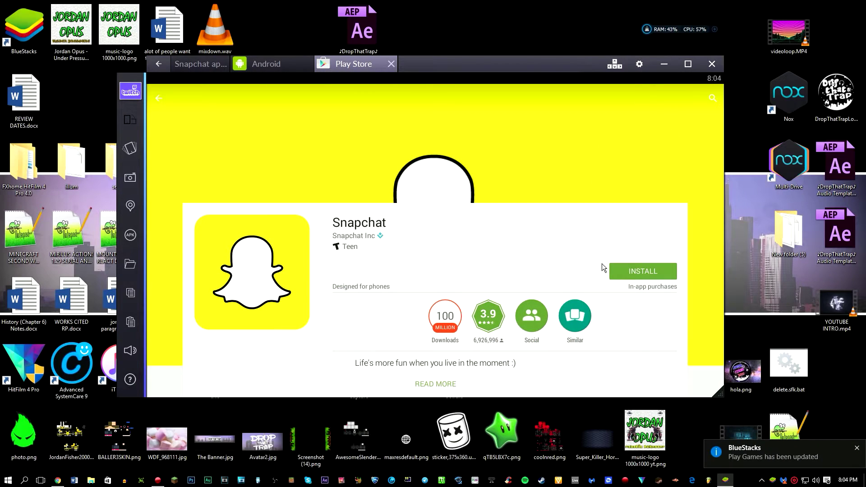
left_click(642, 272)
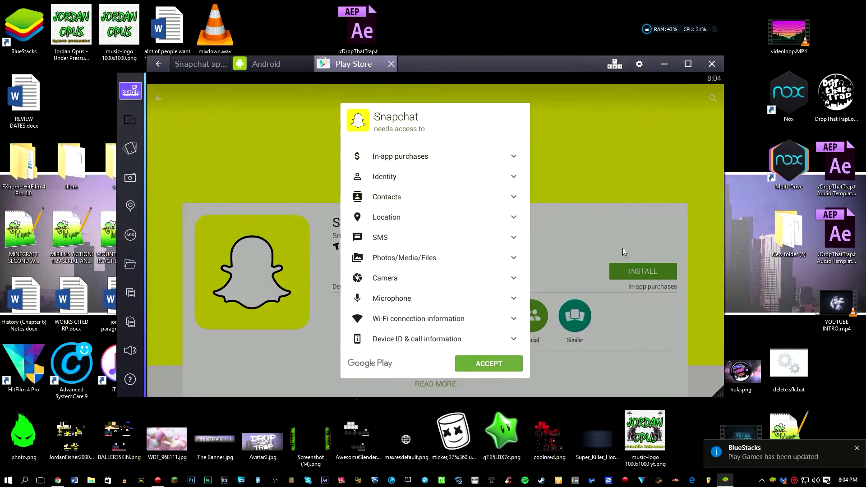
left_click(485, 367)
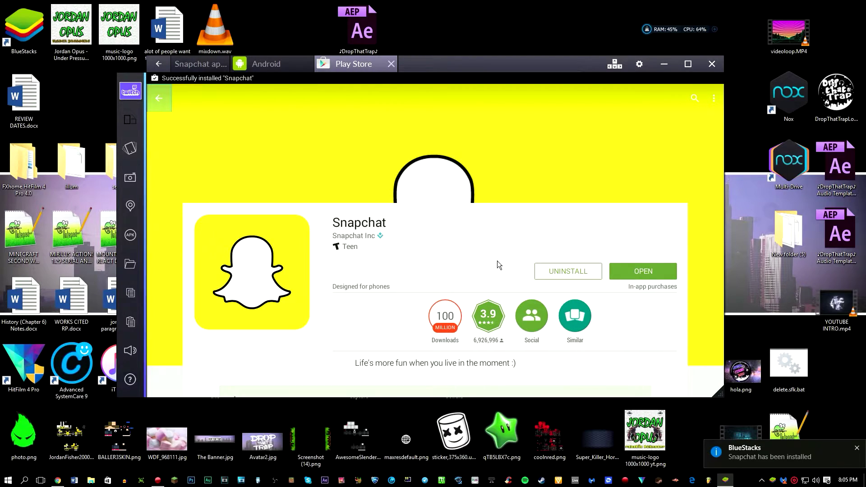
left_click(644, 271)
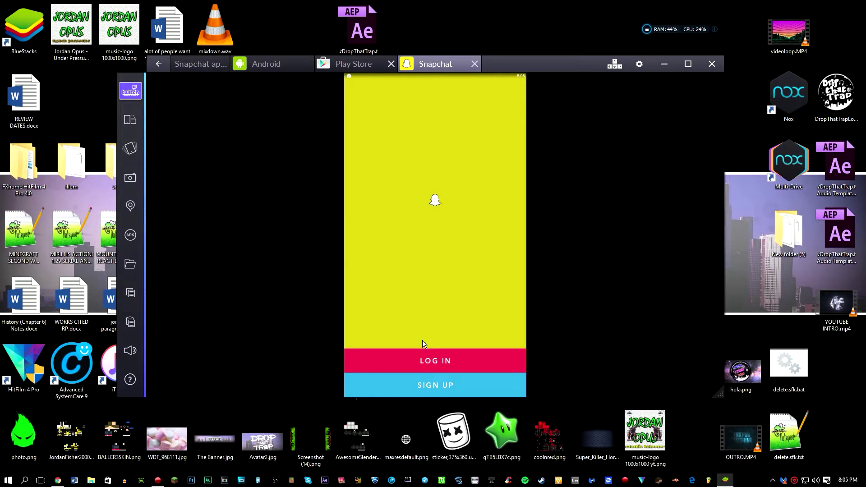
Submit Snapchat's login form with the account username and password
left_click(434, 364)
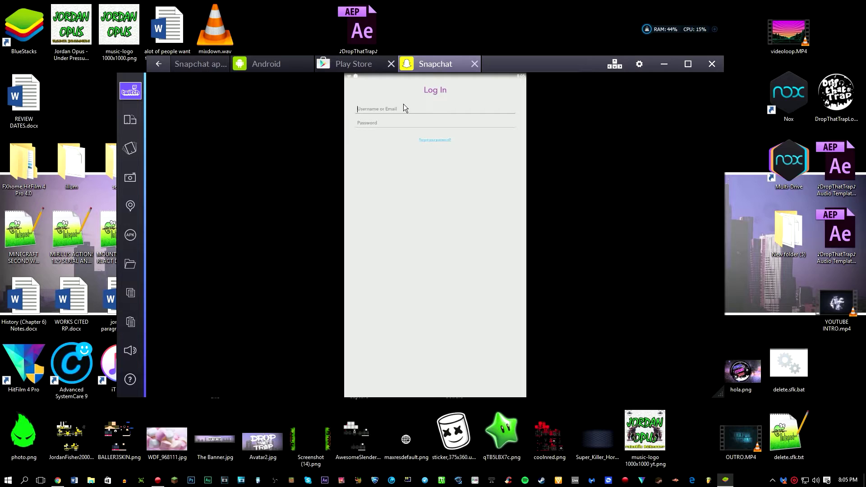
left_click(410, 122)
type("************")
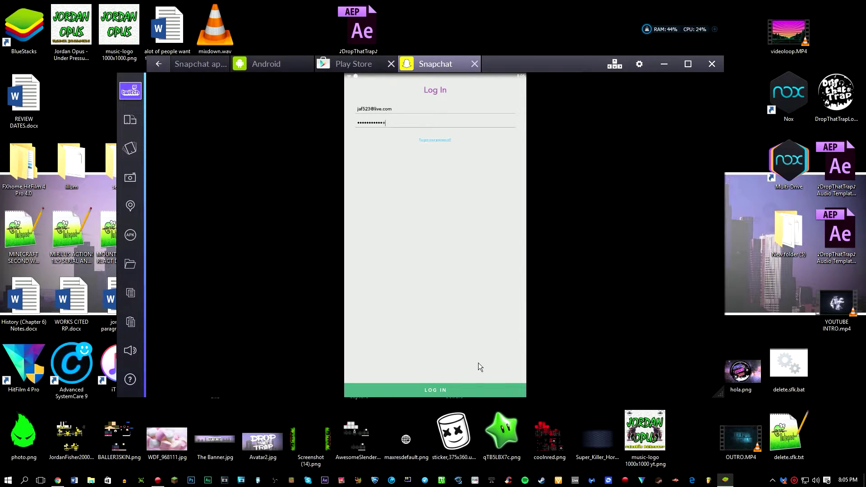
left_click(456, 391)
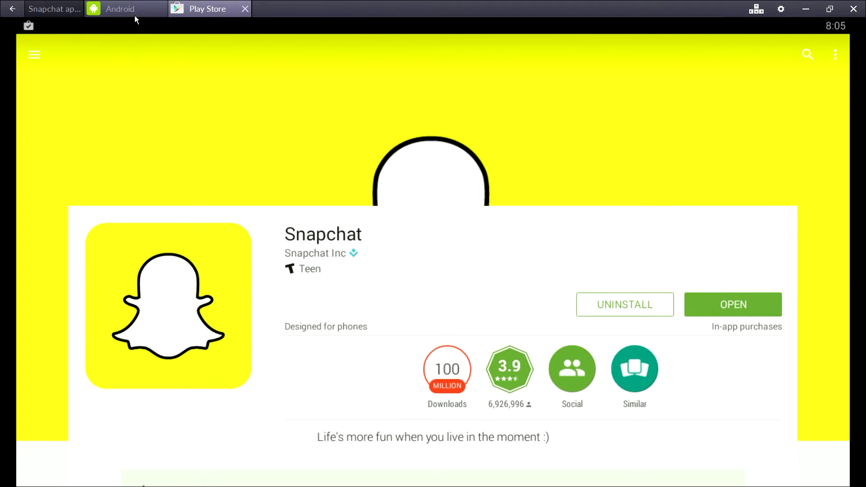
Force-close the unresponsive Snapchat tab and reopen Snapchat from Recently Played
left_click(730, 300)
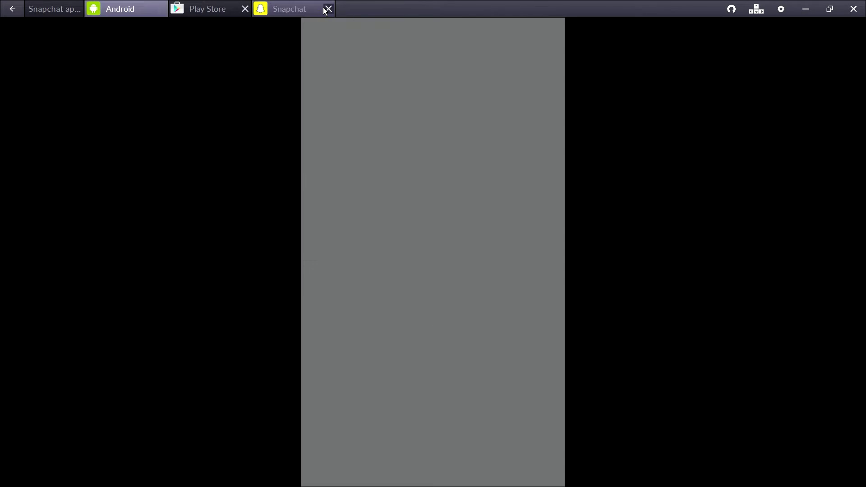
left_click(328, 8)
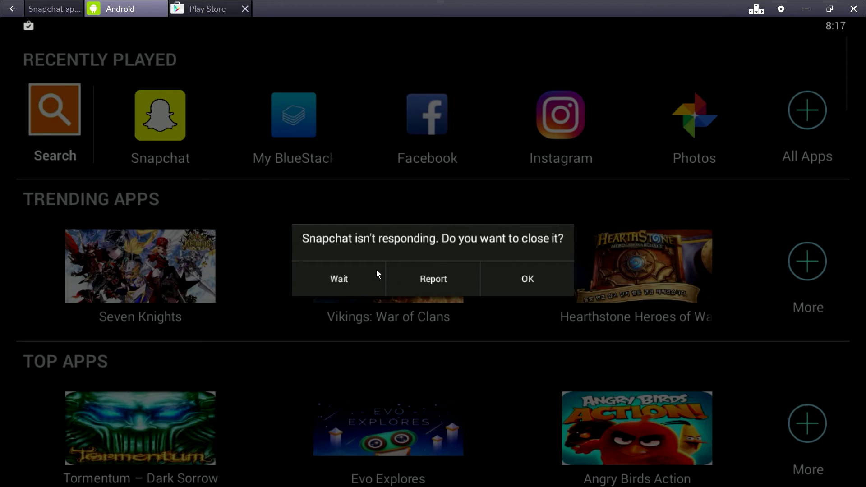
left_click(536, 280)
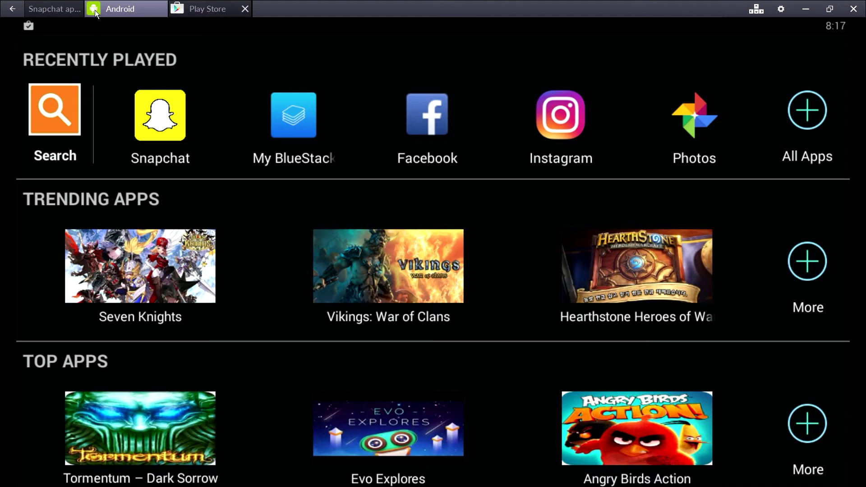
left_click(161, 117)
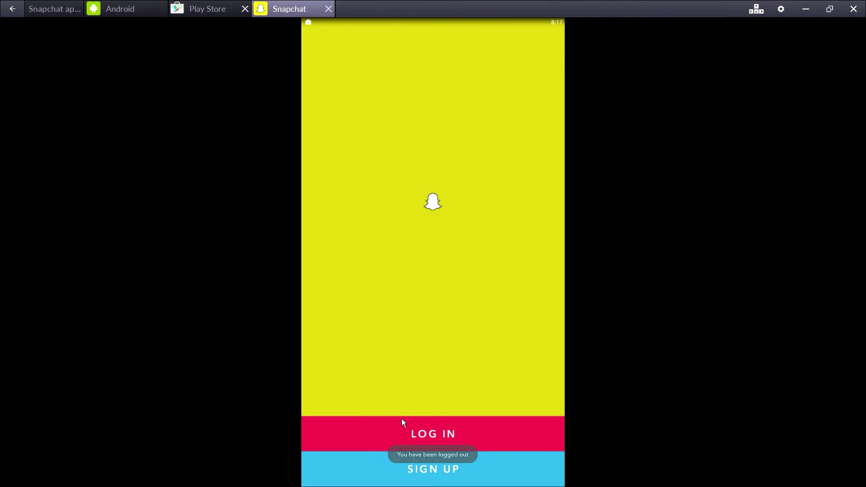
Log in to Snapchat, dismiss both camera errors, and open the Stories list
left_click(410, 436)
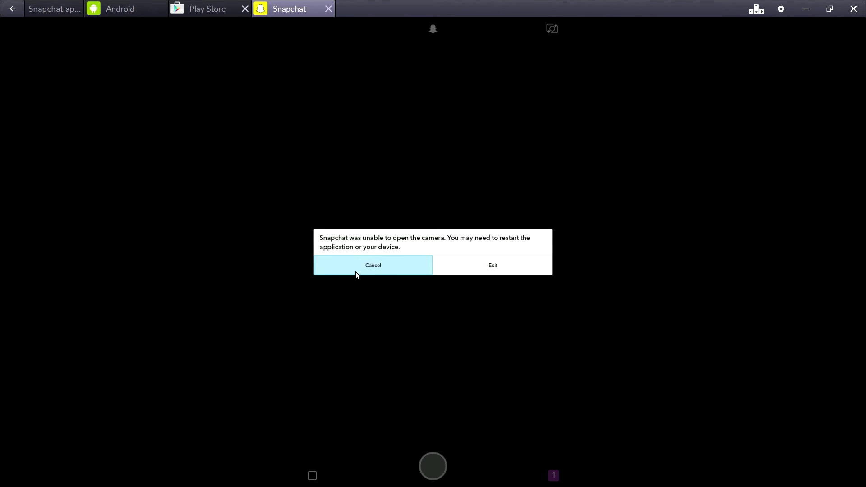
left_click(355, 271)
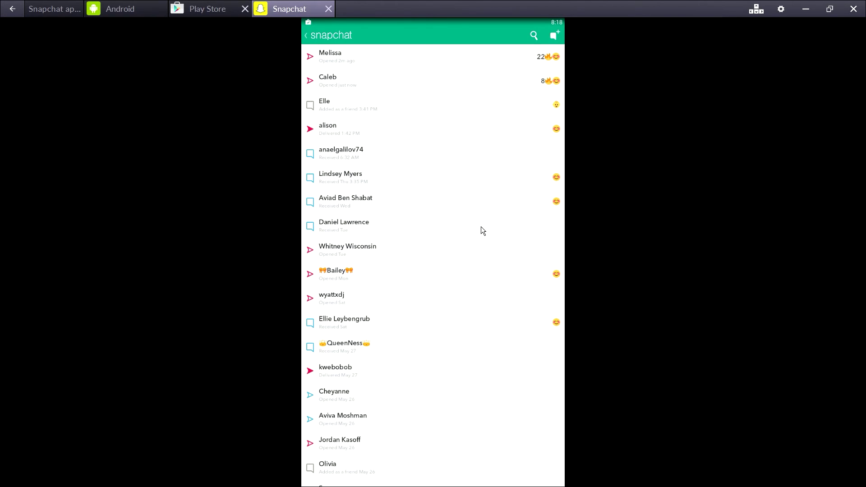
key("Escape")
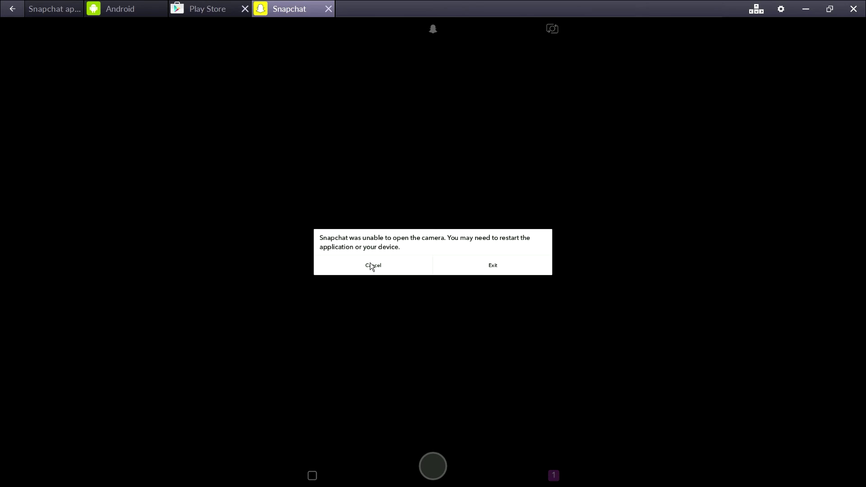
left_click(371, 265)
left_click(561, 477)
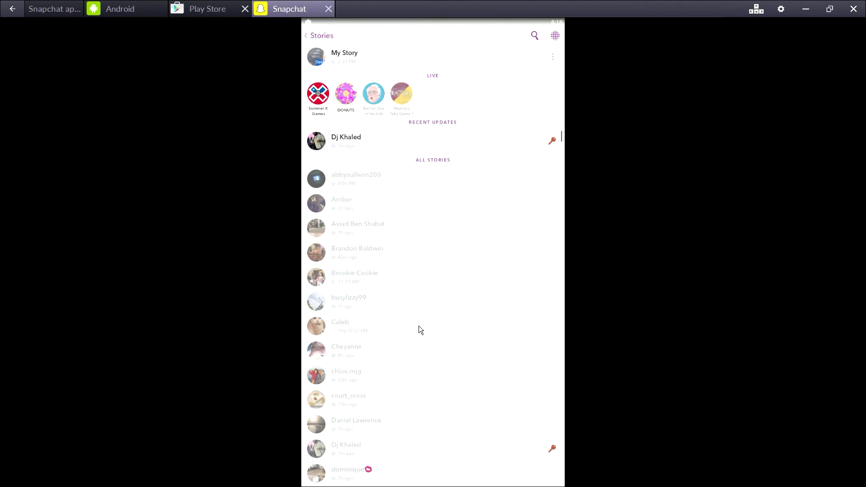
left_click_drag(419, 330, 409, 158)
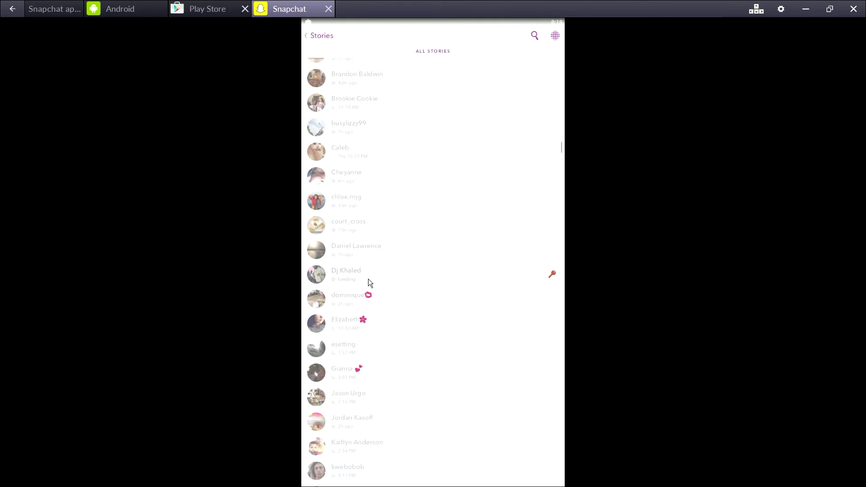
Play Dj Khaled's story past its first snap, then minimize the BlueStacks window
left_click(374, 275)
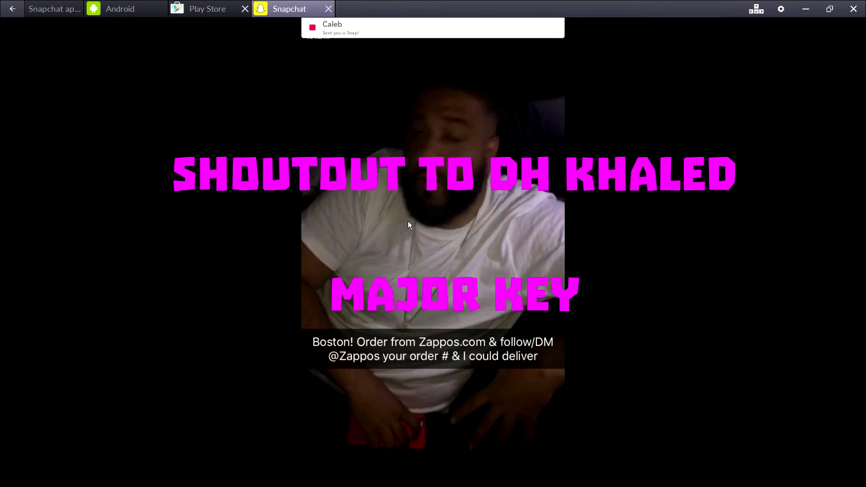
left_click(407, 206)
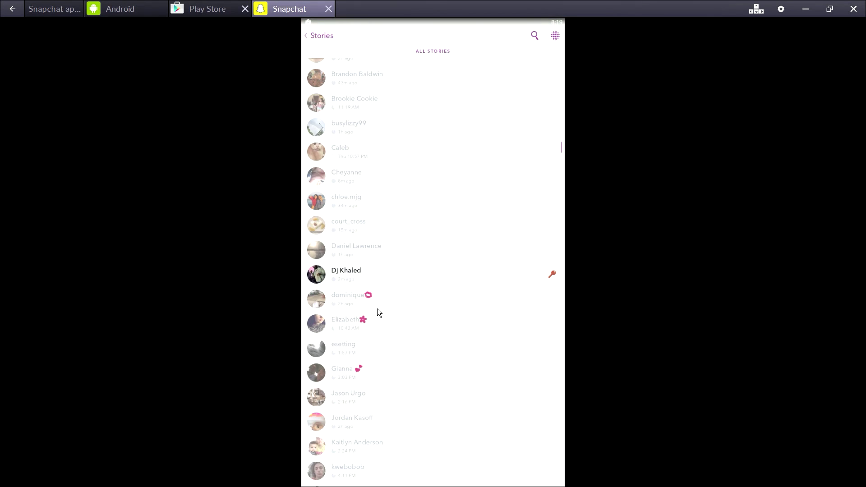
left_click(805, 9)
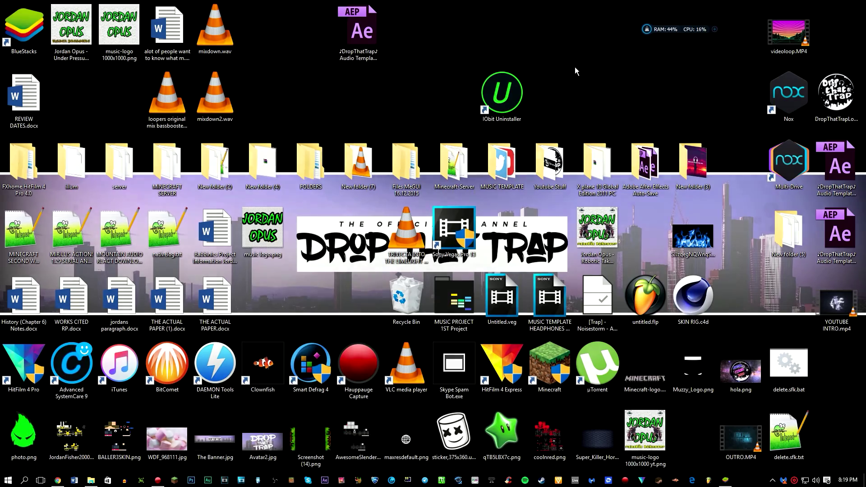